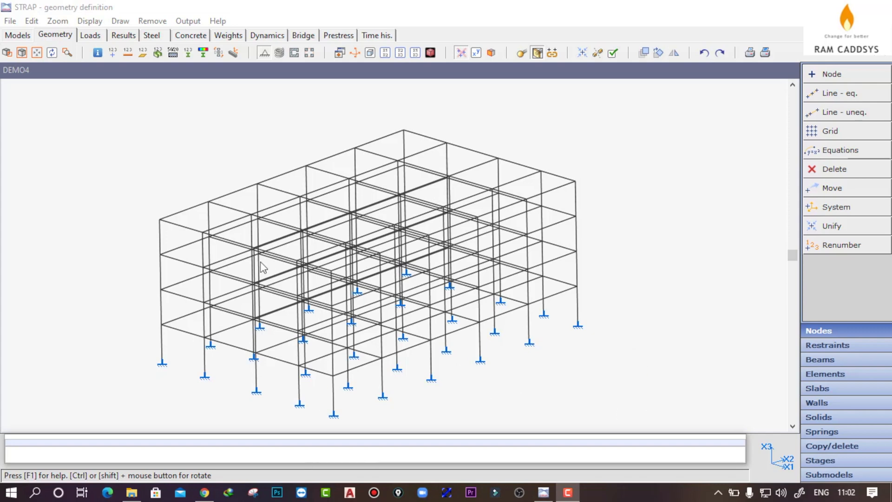
Step: In the concrete column design defaults, brace the structure for the M2 moment as well as M3, keeping code IS:456:2000
{"action": "left_click", "coordinate": [191, 35]}
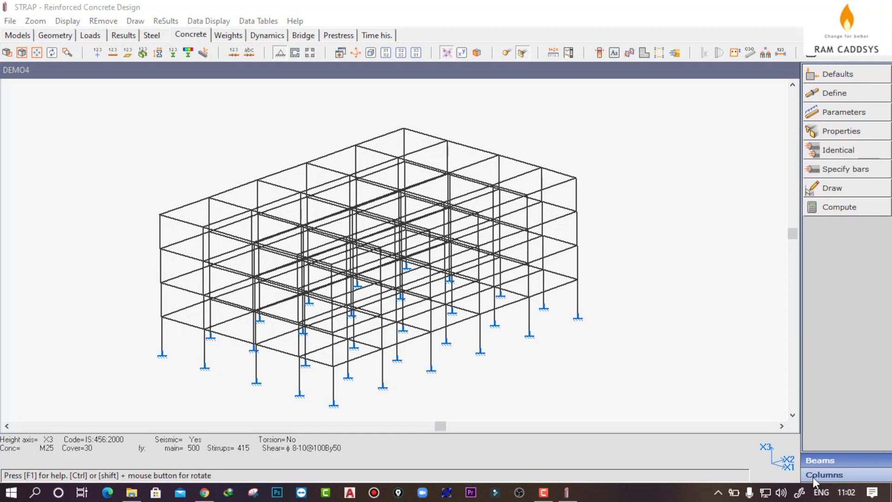
{"action": "left_click", "coordinate": [830, 476]}
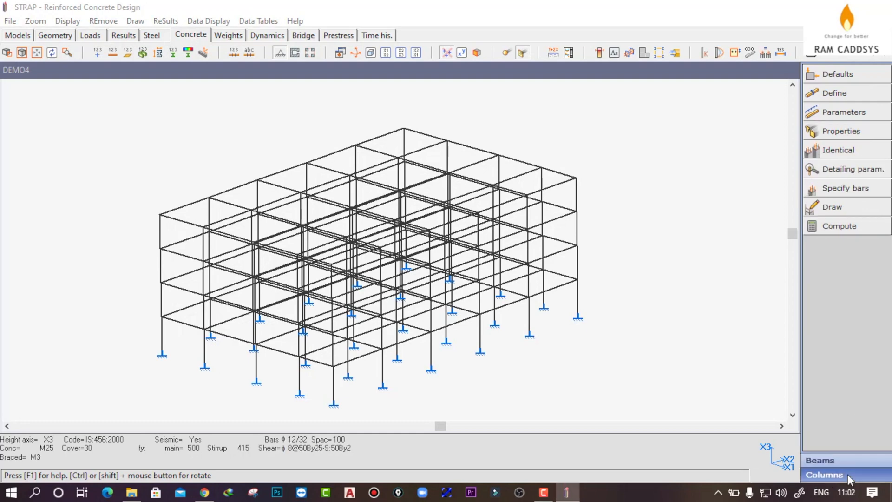
{"action": "left_click", "coordinate": [838, 74]}
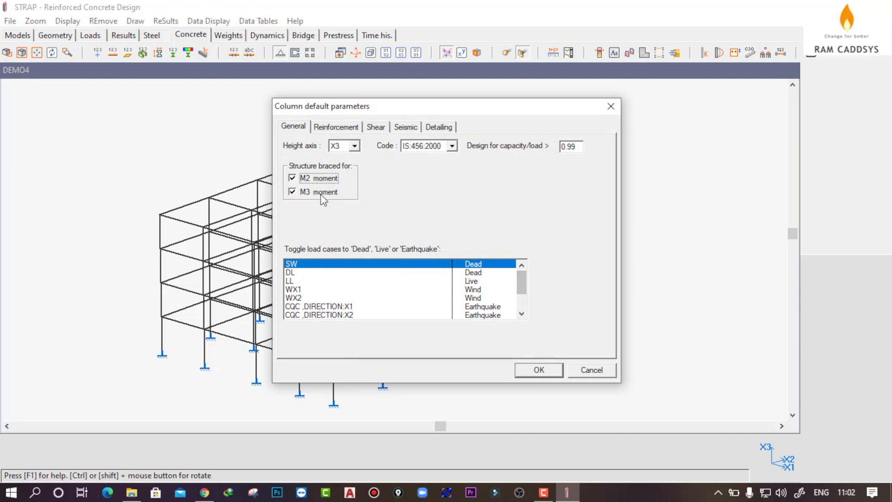
{"action": "left_click", "coordinate": [293, 179]}
{"action": "left_click", "coordinate": [454, 146]}
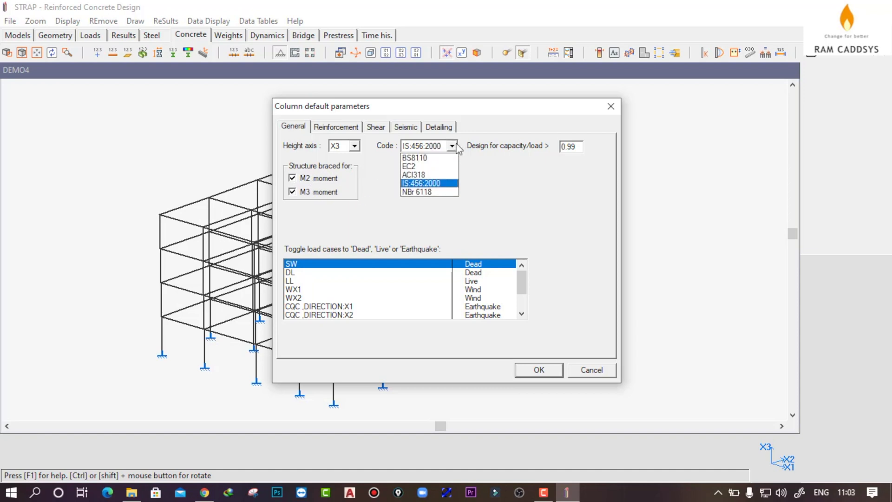
{"action": "left_click", "coordinate": [457, 147]}
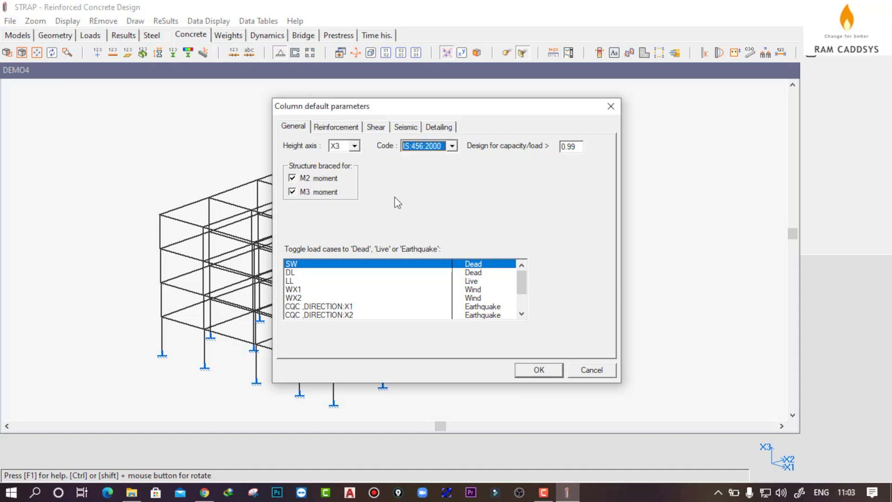
Step: Set the default column concrete grade to M30 and the gross cover to 50 mm
{"action": "left_click", "coordinate": [331, 129]}
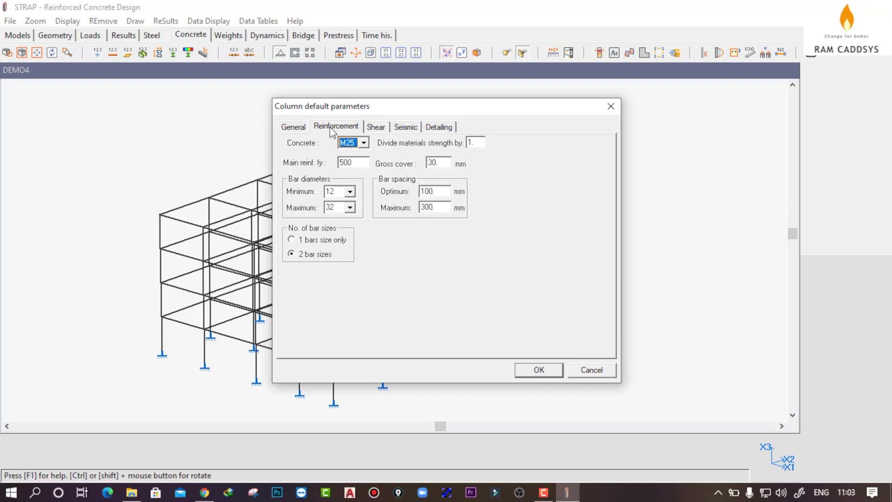
{"action": "left_click", "coordinate": [364, 142]}
{"action": "left_click", "coordinate": [362, 172]}
{"action": "double_click", "coordinate": [437, 160]}
{"action": "type", "text": "50"}
Step: Set the default column bar diameters to minimum 20 and maximum 25, and the maximum bar spacing to 150 mm
{"action": "left_click", "coordinate": [351, 192]}
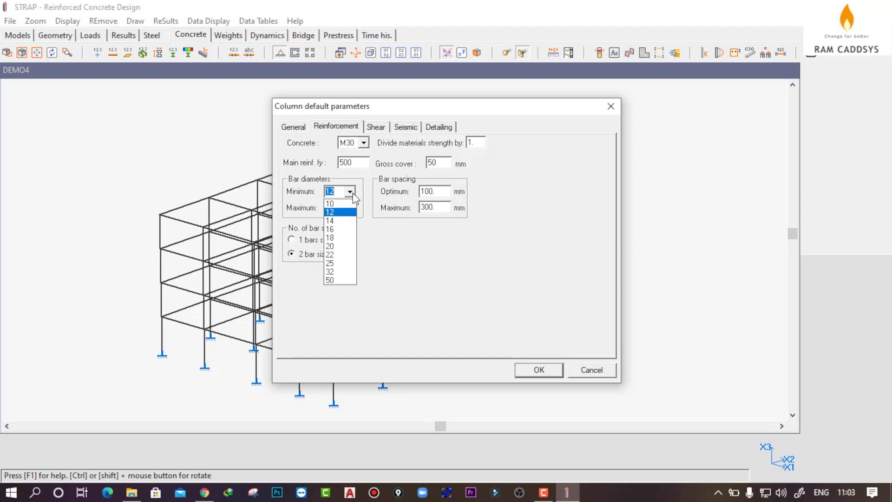
{"action": "left_click", "coordinate": [339, 246]}
{"action": "left_click", "coordinate": [350, 207]}
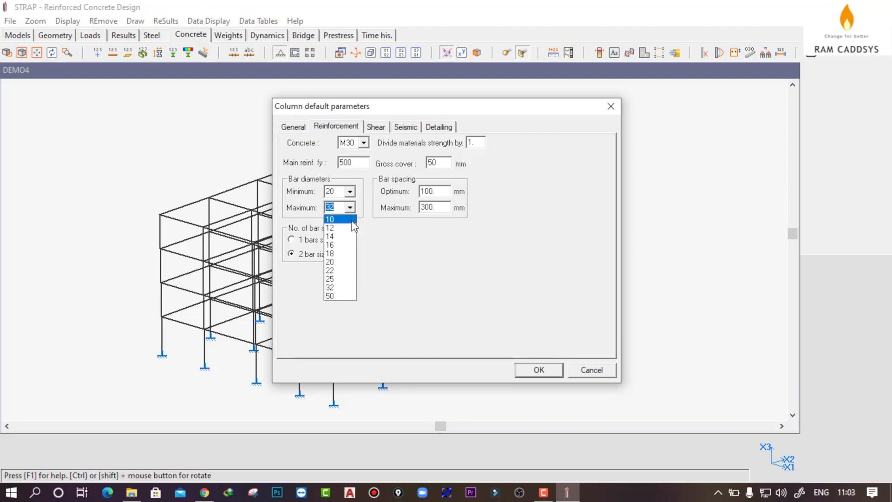
{"action": "left_click", "coordinate": [344, 278]}
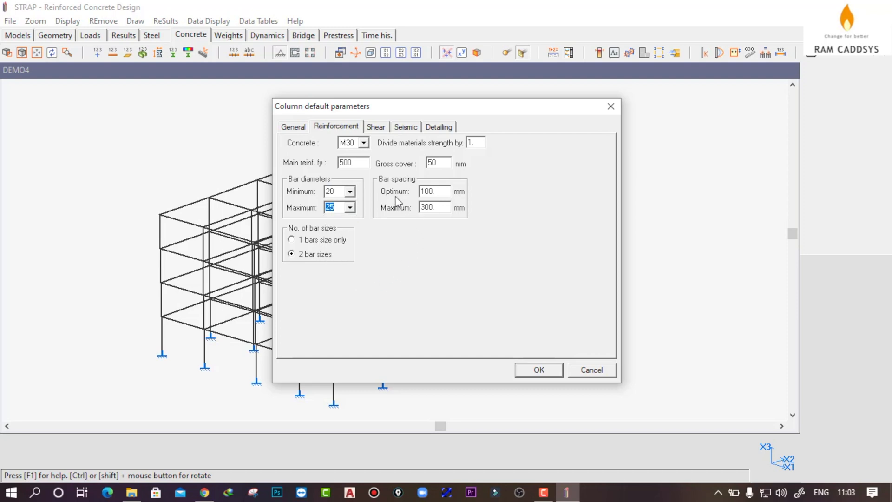
{"action": "double_click", "coordinate": [443, 207]}
{"action": "type", "text": "150"}
Step: Review the shear and seismic defaults, and set detailing to bend column-top bars outside with laps at the center between floors
{"action": "left_click", "coordinate": [377, 127]}
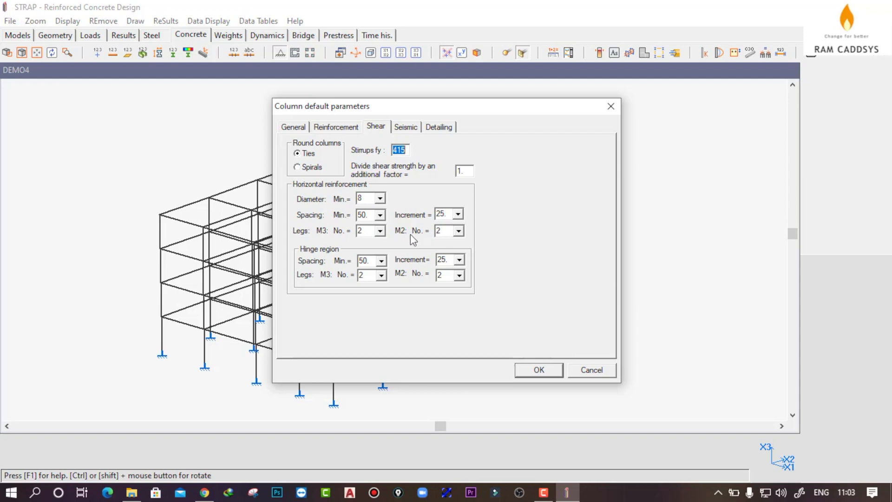
{"action": "left_click", "coordinate": [404, 132]}
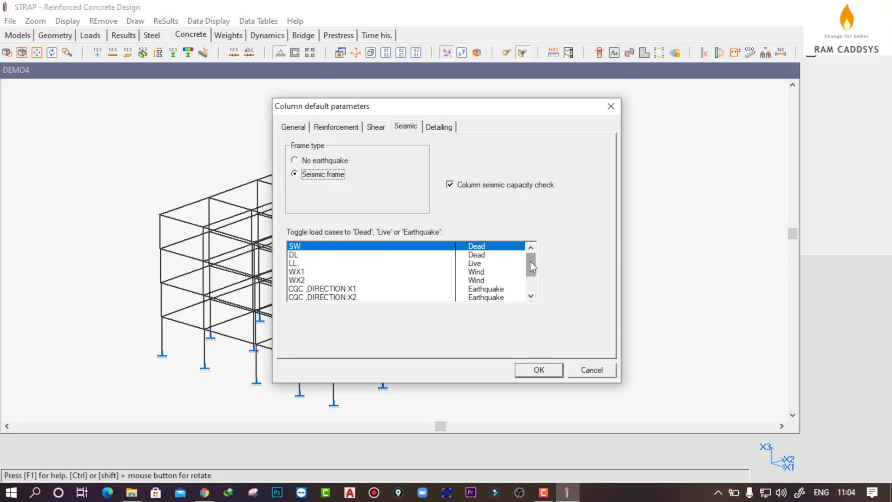
{"action": "mouse_move", "coordinate": [532, 262]}
{"action": "left_mouse_down"}
{"action": "mouse_move", "coordinate": [529, 276]}
{"action": "mouse_move", "coordinate": [532, 261]}
{"action": "left_mouse_up"}
{"action": "scroll", "coordinate": [493, 293], "scroll_direction": "down", "scroll_amount": 2}
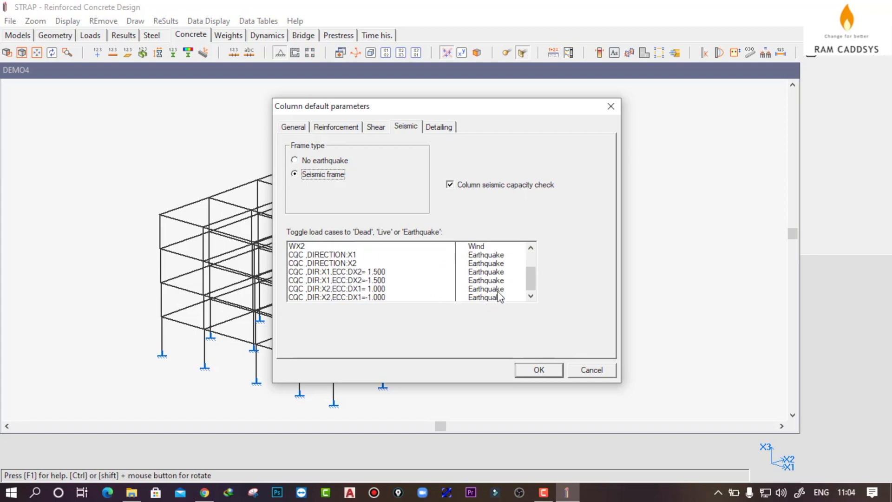
{"action": "left_click", "coordinate": [441, 128]}
{"action": "left_click", "coordinate": [481, 192]}
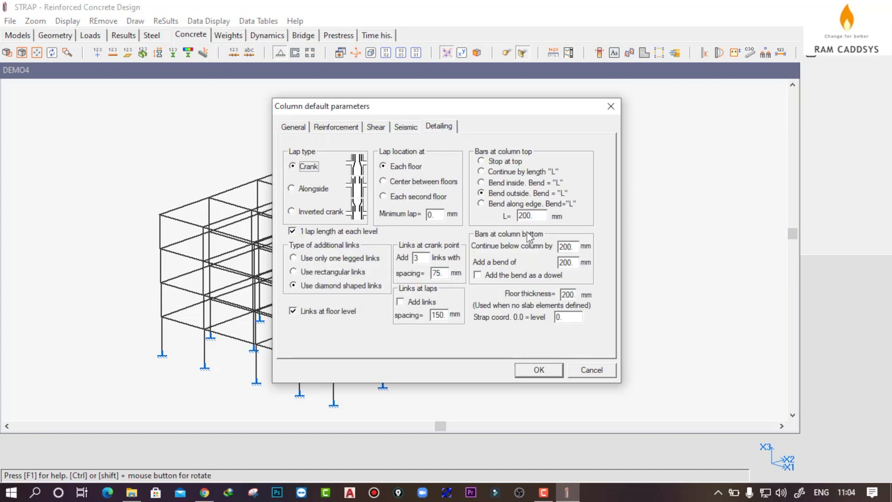
{"action": "left_click", "coordinate": [436, 181]}
{"action": "left_click", "coordinate": [539, 370]}
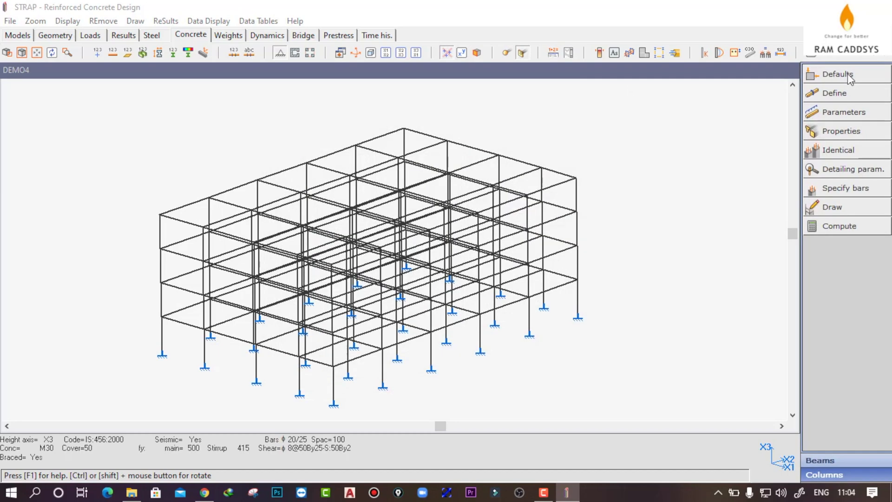
Step: Compute all defined columns and review the column result summary through to the last column
{"action": "left_click", "coordinate": [846, 226]}
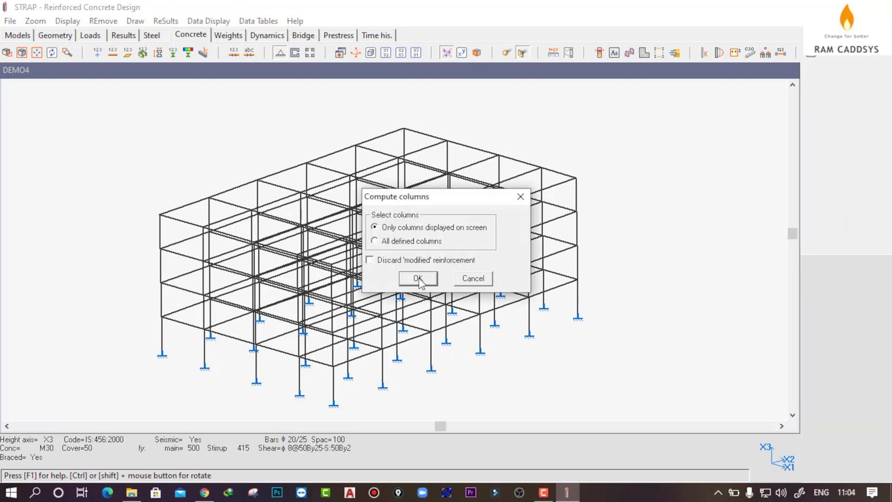
{"action": "left_click", "coordinate": [385, 243]}
{"action": "left_click", "coordinate": [417, 279]}
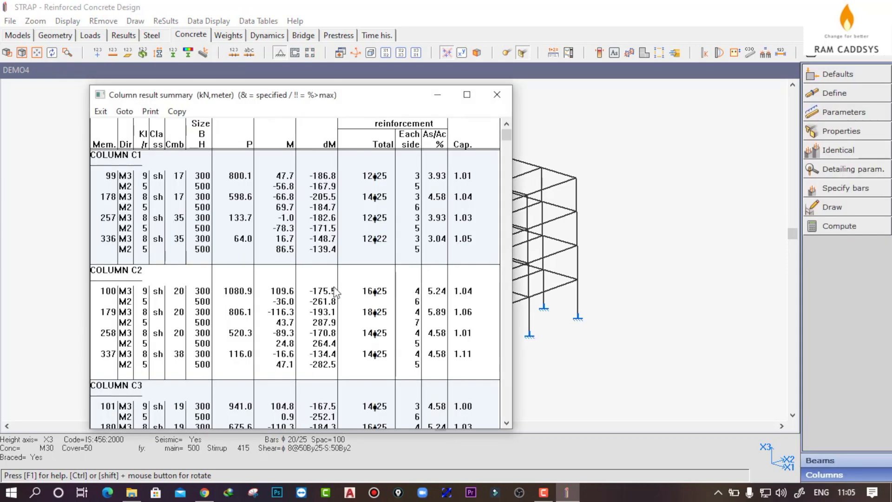
{"action": "left_click_drag", "start_coordinate": [507, 141], "coordinate": [511, 415]}
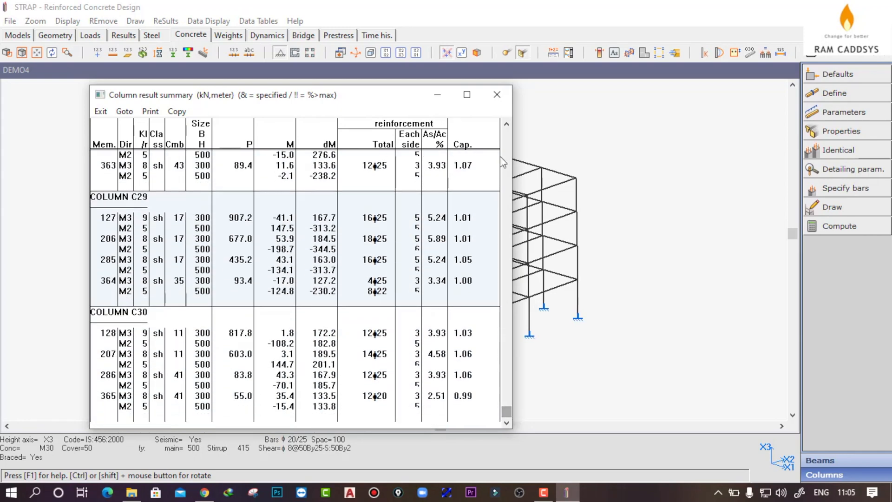
{"action": "left_click", "coordinate": [499, 94]}
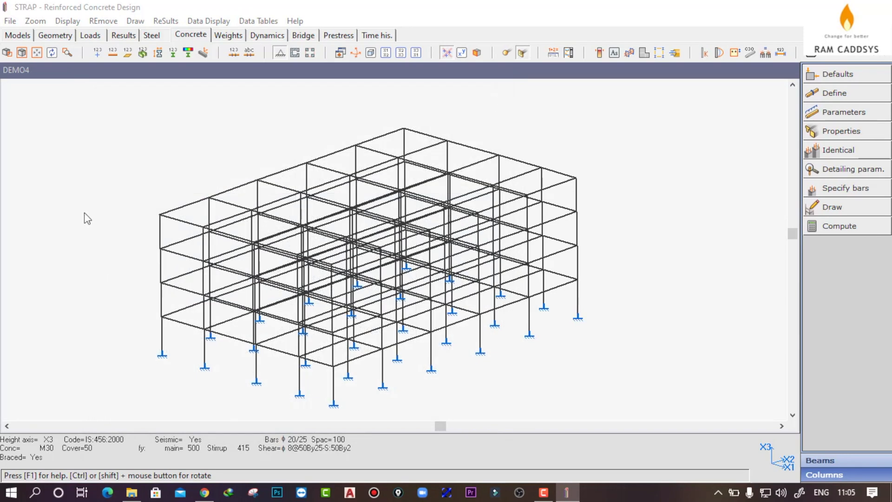
Step: Display the detailed results of corner column C1 for the design combination only
{"action": "left_click", "coordinate": [162, 22]}
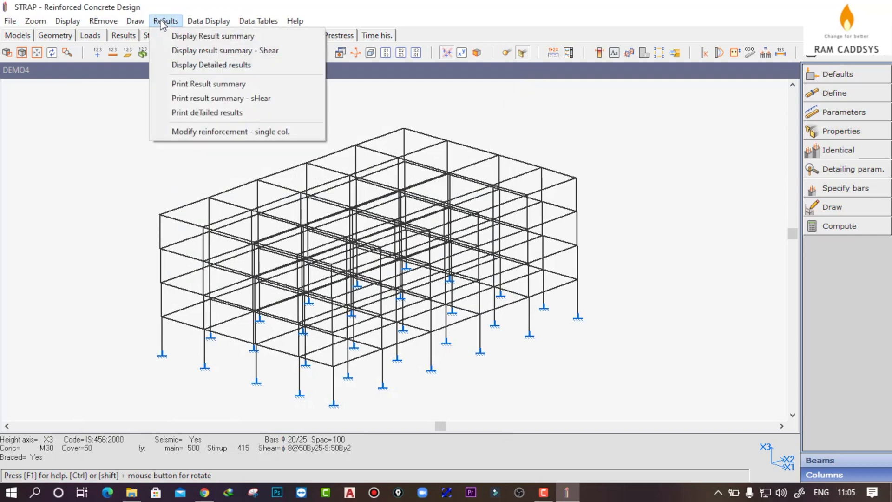
{"action": "left_click", "coordinate": [186, 65]}
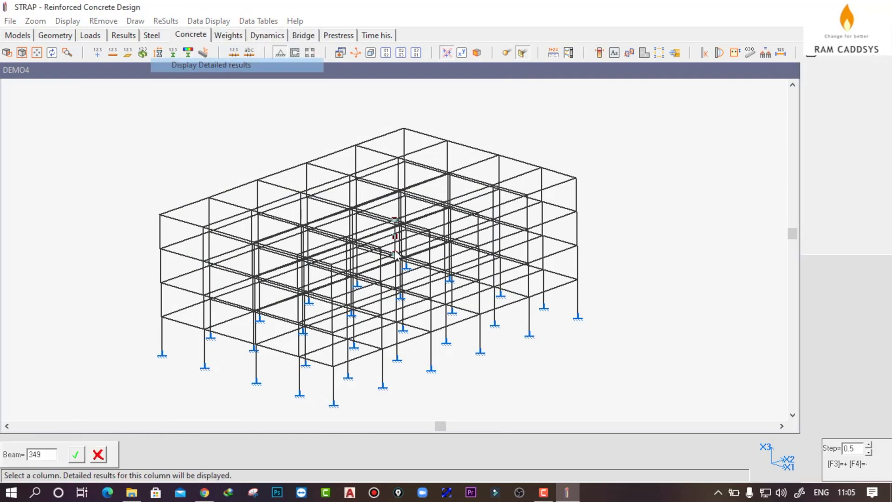
{"action": "left_click", "coordinate": [165, 338]}
{"action": "left_click", "coordinate": [436, 226]}
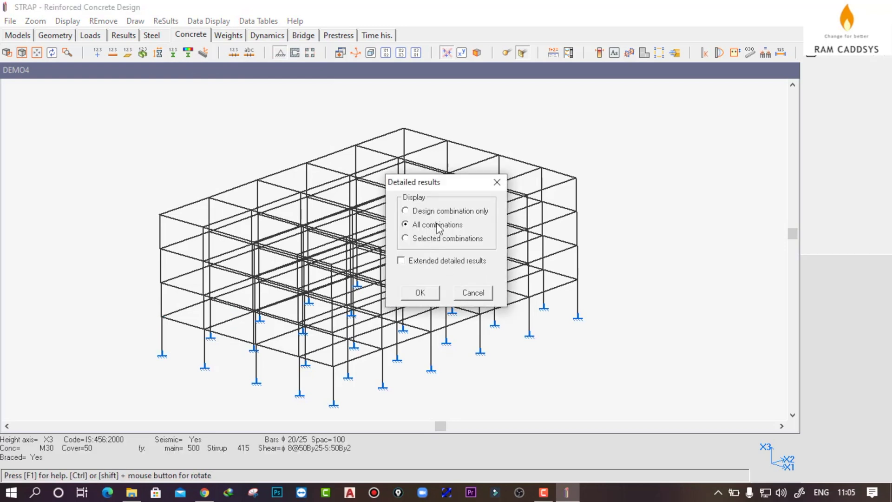
{"action": "left_click", "coordinate": [423, 213]}
{"action": "left_click", "coordinate": [428, 294]}
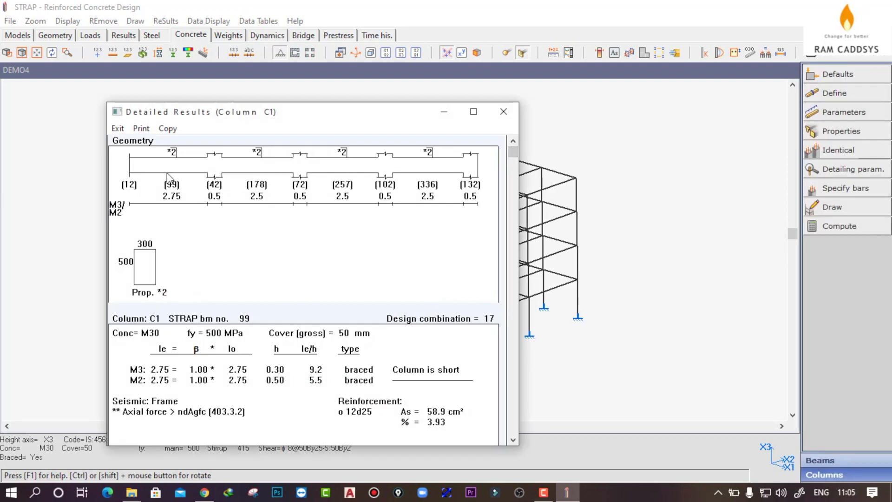
Step: Examine column C1's detailed results for each storey, including reinforcement, stirrups, moment diagrams, design loads and the equilibrium check
{"action": "left_click_drag", "start_coordinate": [513, 153], "coordinate": [511, 160]}
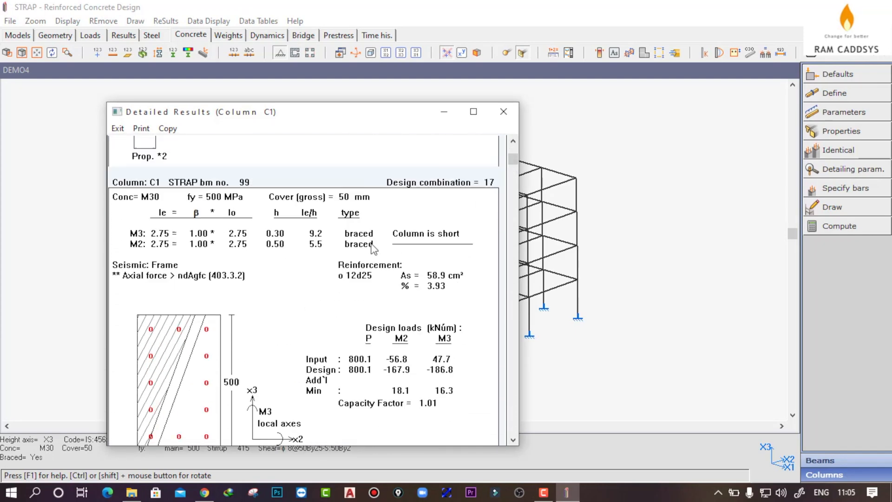
{"action": "scroll", "coordinate": [357, 253], "scroll_direction": "down", "scroll_amount": 2}
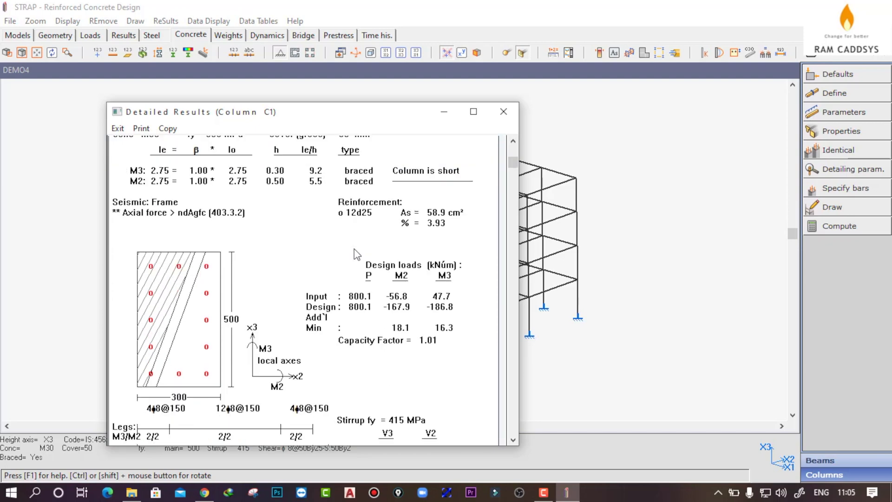
{"action": "scroll", "coordinate": [362, 277], "scroll_direction": "down", "scroll_amount": 7}
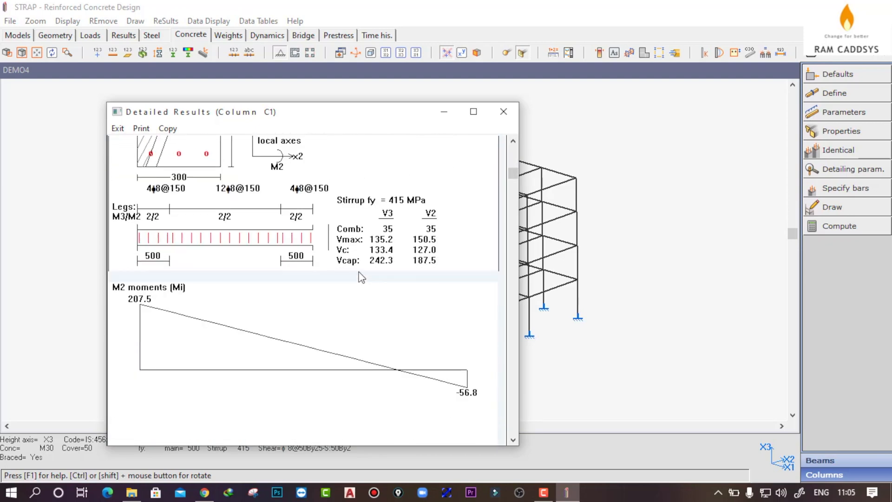
{"action": "scroll", "coordinate": [362, 277], "scroll_direction": "down", "scroll_amount": 5}
{"action": "scroll", "coordinate": [362, 277], "scroll_direction": "up", "scroll_amount": 1}
{"action": "scroll", "coordinate": [269, 263], "scroll_direction": "down", "scroll_amount": 8}
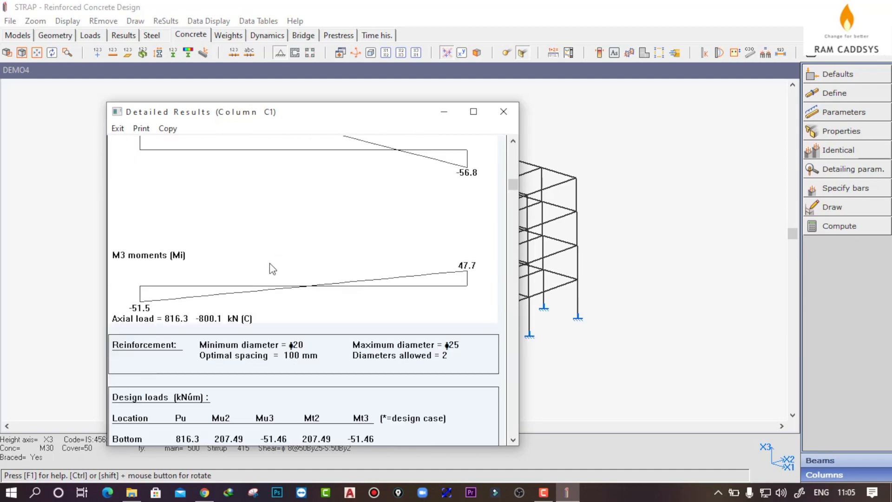
{"action": "scroll", "coordinate": [272, 270], "scroll_direction": "down", "scroll_amount": 6}
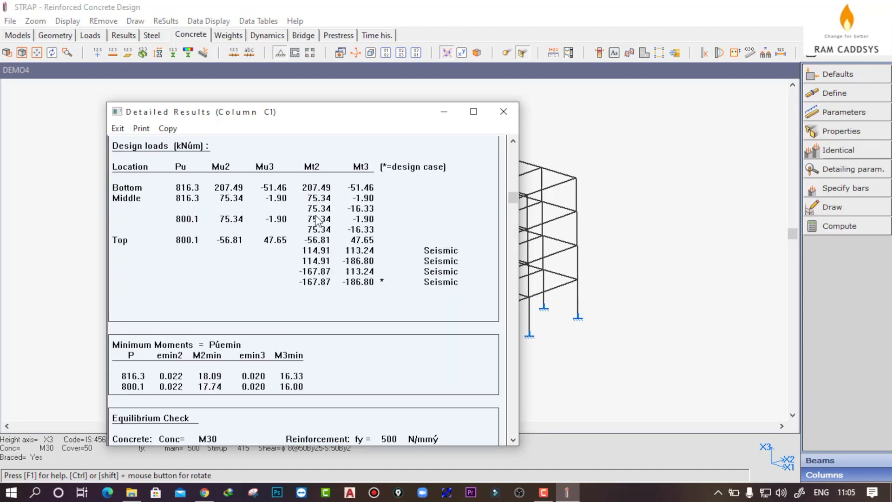
{"action": "scroll", "coordinate": [299, 269], "scroll_direction": "down", "scroll_amount": 6}
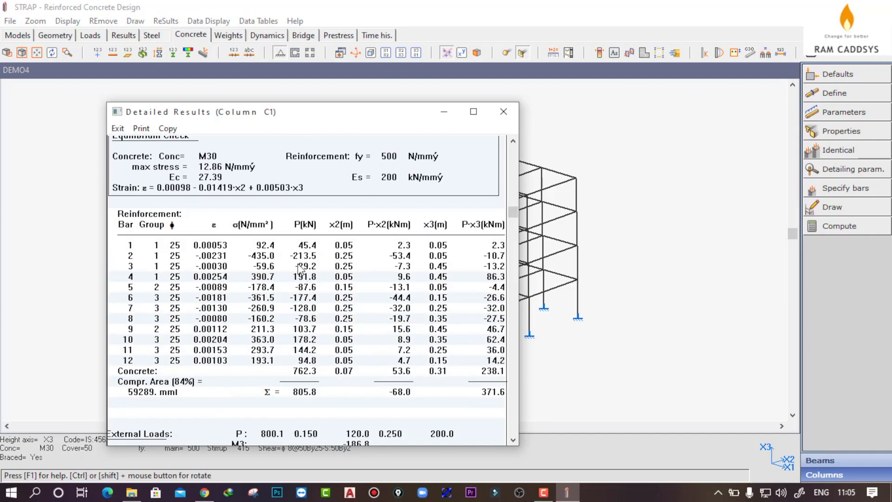
{"action": "scroll", "coordinate": [299, 269], "scroll_direction": "down", "scroll_amount": 7}
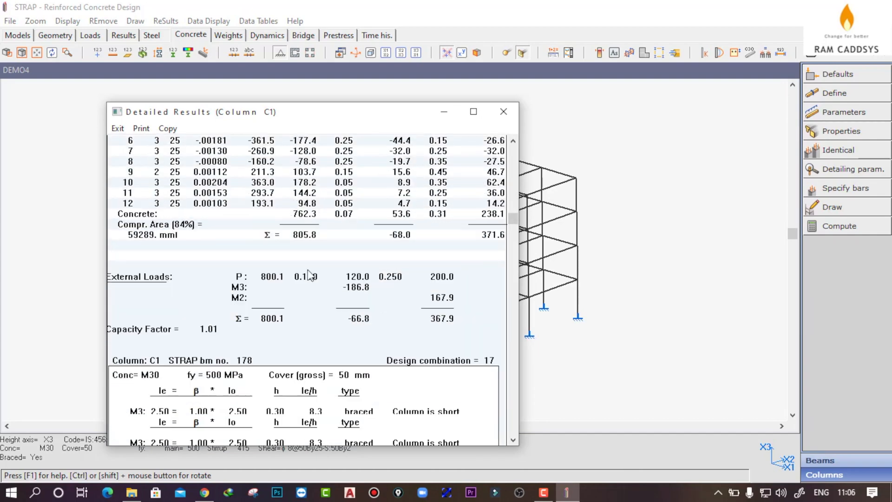
{"action": "scroll", "coordinate": [311, 275], "scroll_direction": "down", "scroll_amount": 6}
{"action": "scroll", "coordinate": [313, 277], "scroll_direction": "down", "scroll_amount": 2}
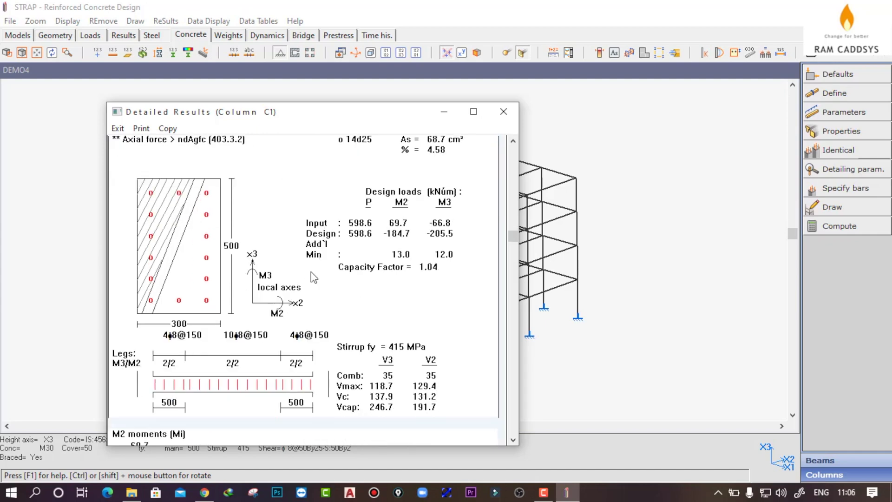
{"action": "scroll", "coordinate": [313, 277], "scroll_direction": "down", "scroll_amount": 10}
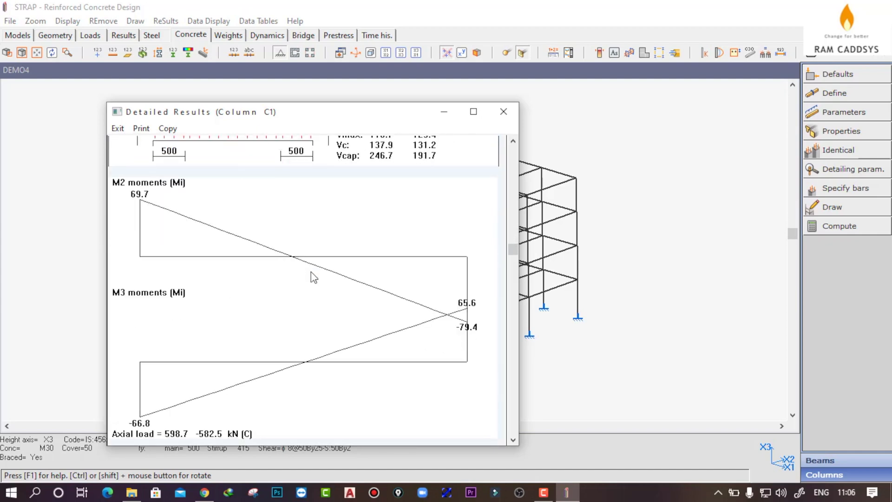
{"action": "scroll", "coordinate": [313, 277], "scroll_direction": "down", "scroll_amount": 12}
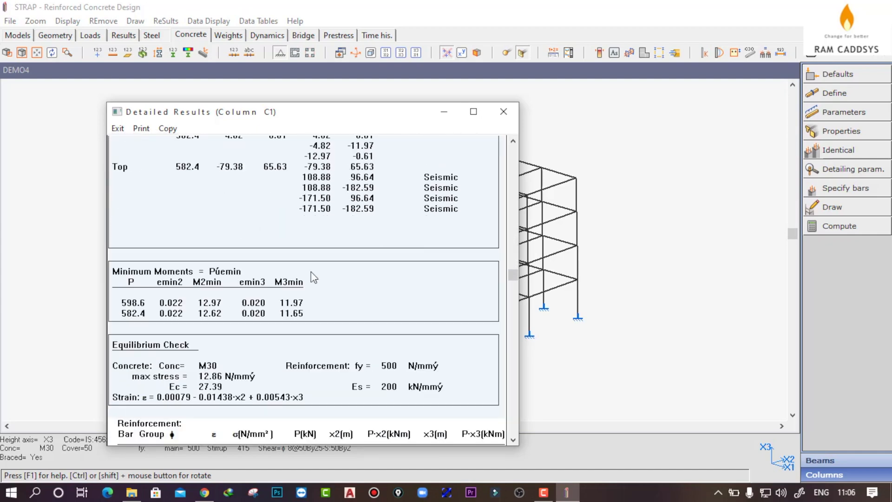
{"action": "scroll", "coordinate": [313, 278], "scroll_direction": "down", "scroll_amount": 10}
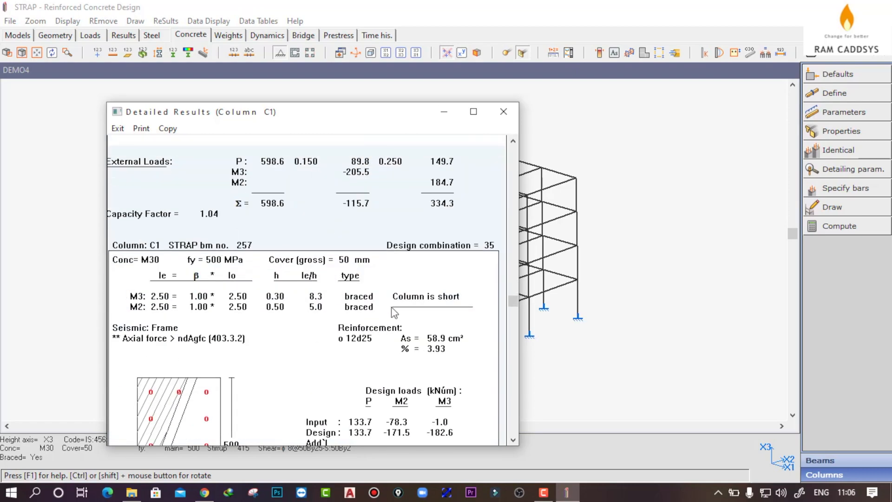
{"action": "left_click_drag", "start_coordinate": [512, 301], "coordinate": [518, 436]}
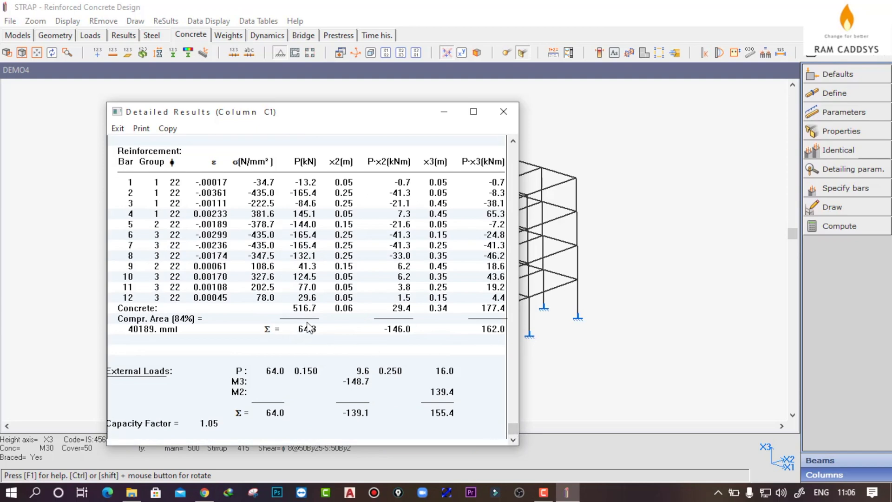
{"action": "scroll", "coordinate": [306, 324], "scroll_direction": "up", "scroll_amount": 2}
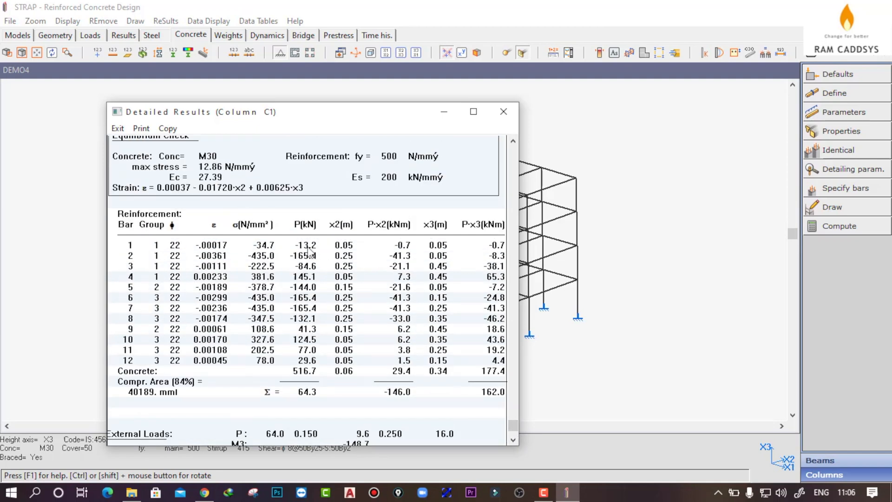
Step: Close column C1's detailed results, review the percentage of column reinforcement on the frame, and hide that display
{"action": "left_click", "coordinate": [516, 109]}
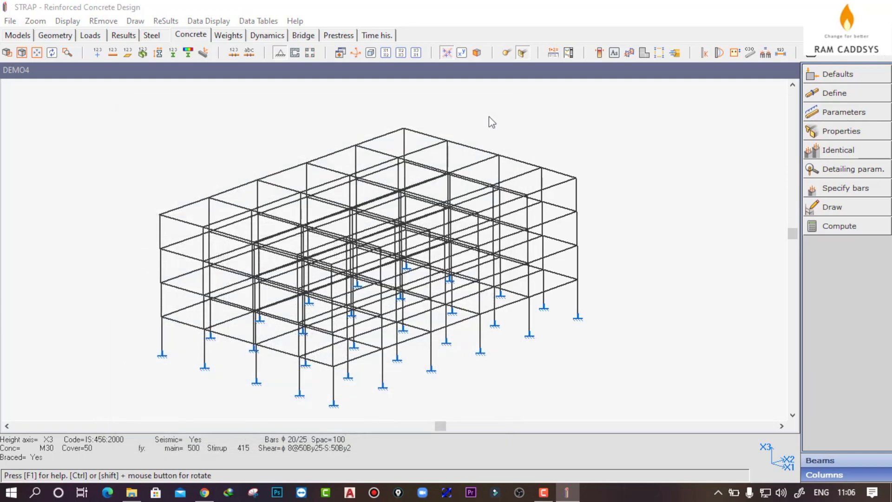
{"action": "left_click", "coordinate": [204, 21]}
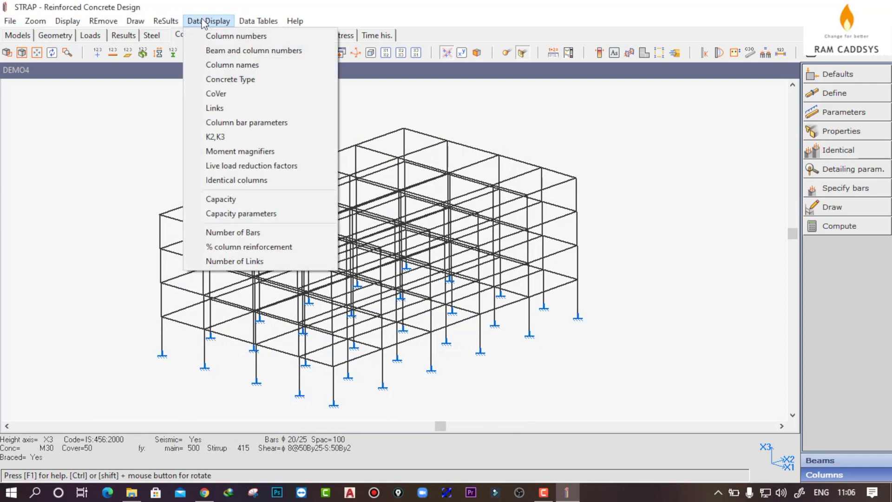
{"action": "left_click", "coordinate": [263, 248]}
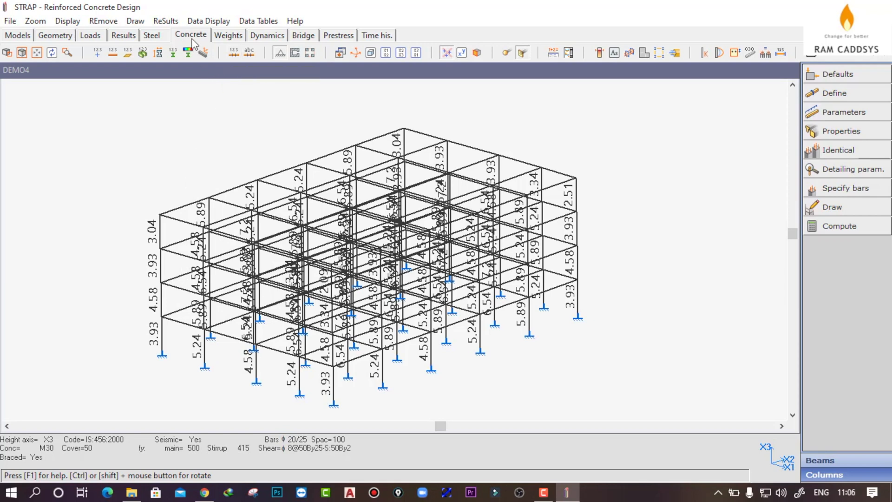
{"action": "left_click", "coordinate": [206, 22]}
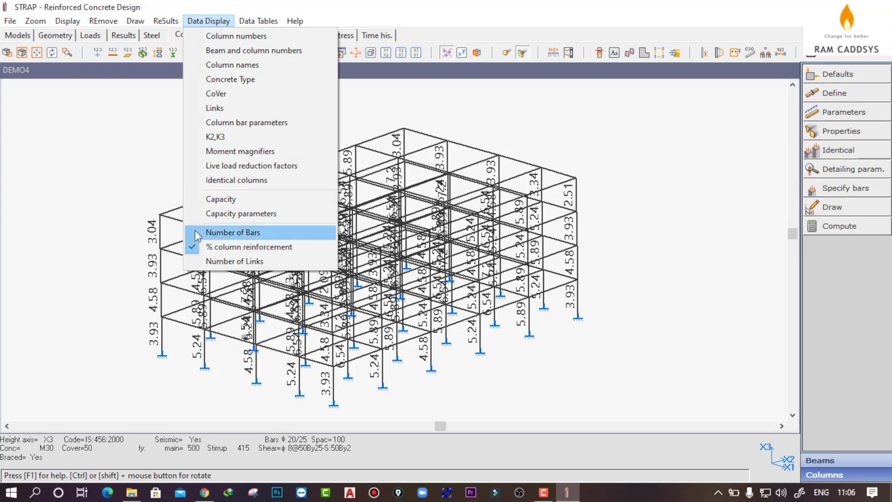
{"action": "left_click", "coordinate": [193, 246]}
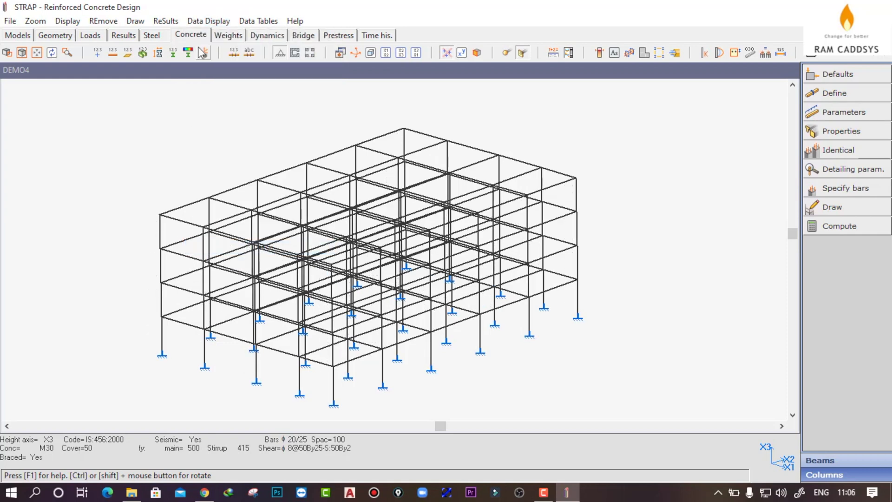
Step: Review the capacity values of all columns on the frame model, and hide that display
{"action": "left_click", "coordinate": [207, 23]}
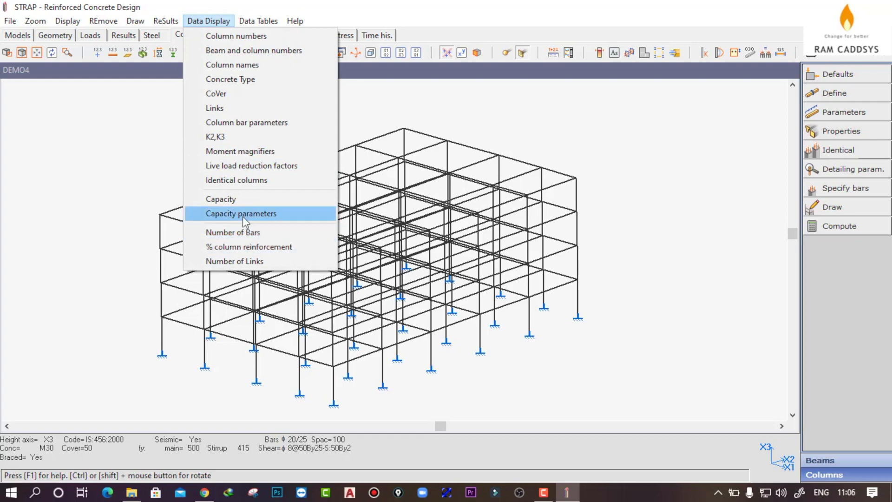
{"action": "left_click", "coordinate": [239, 200]}
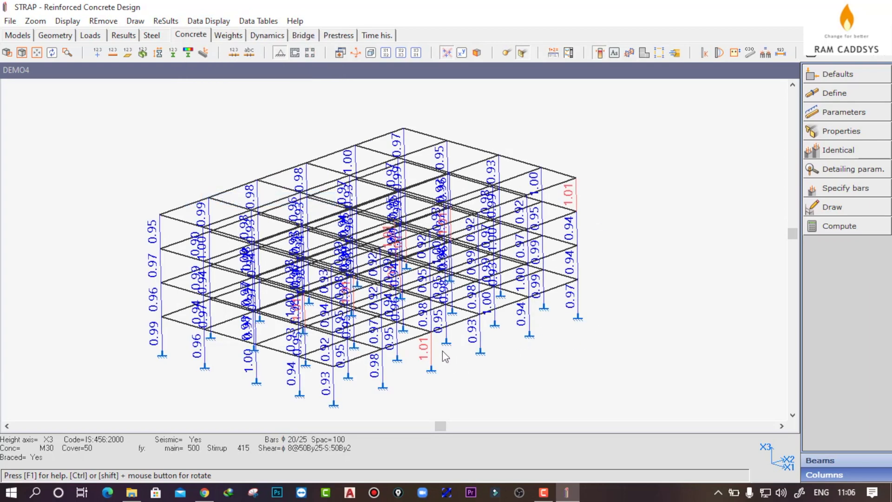
{"action": "left_click", "coordinate": [209, 22]}
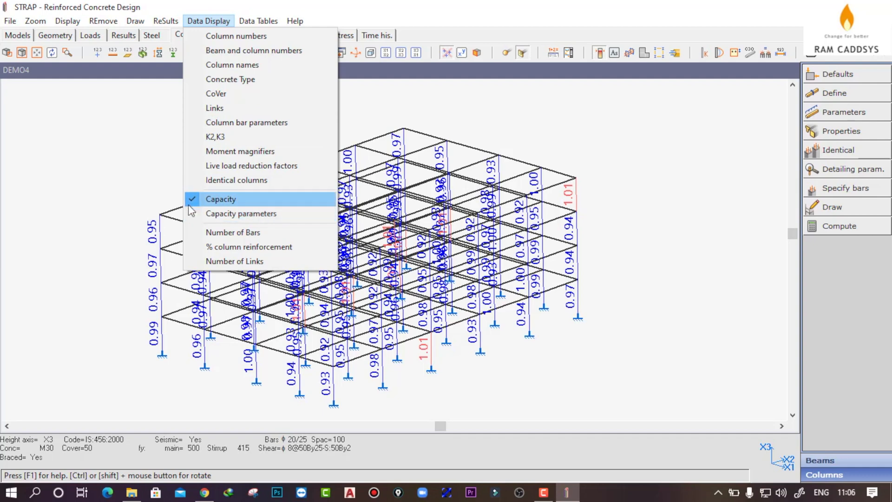
{"action": "left_click", "coordinate": [194, 200]}
Step: Review the number of bars labelled on each column throughout the frame, and hide that display
{"action": "left_click", "coordinate": [208, 21]}
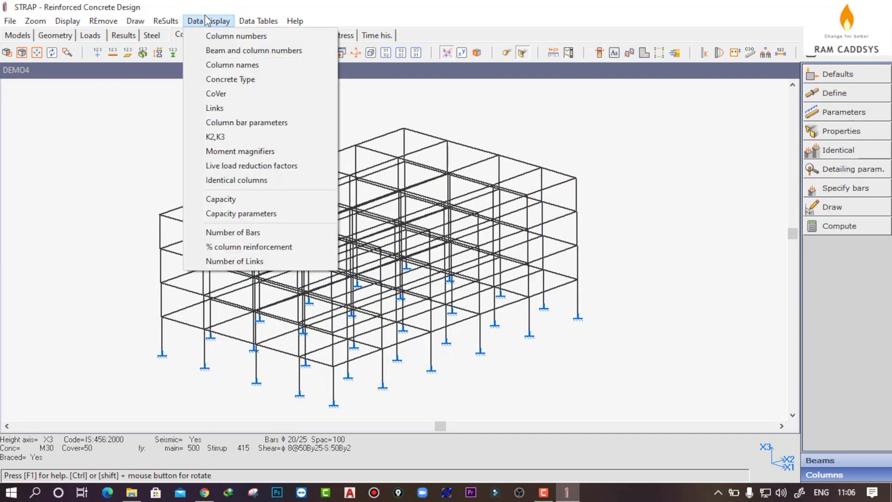
{"action": "left_click", "coordinate": [199, 231]}
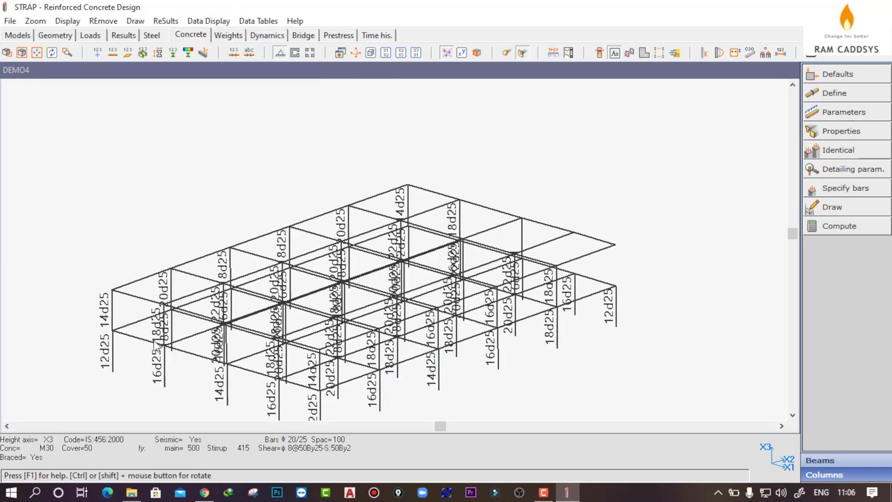
{"action": "middle_click_drag", "start_coordinate": [169, 346], "coordinate": [259, 269]}
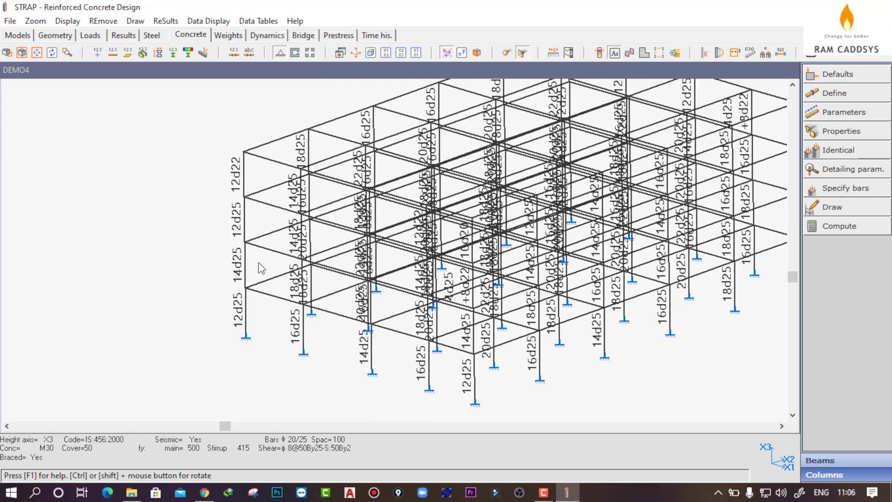
{"action": "scroll", "coordinate": [276, 252], "scroll_direction": "down", "scroll_amount": 1}
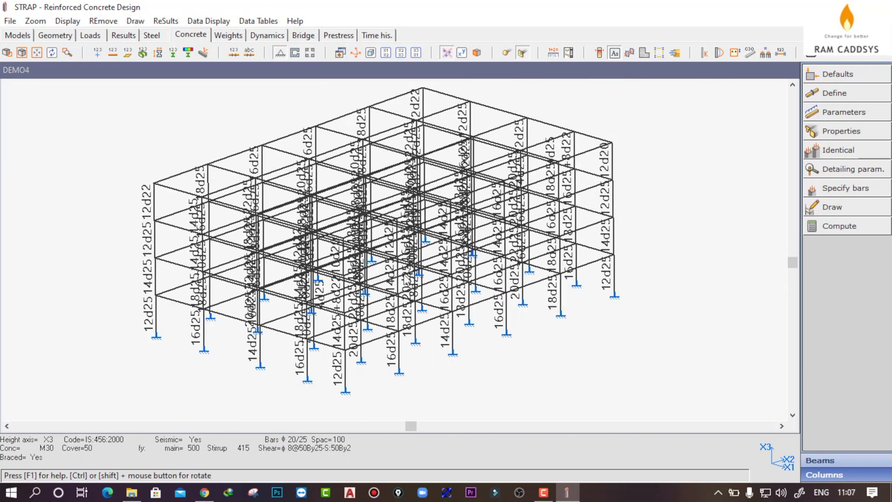
{"action": "middle_click_drag", "start_coordinate": [408, 280], "coordinate": [421, 291]}
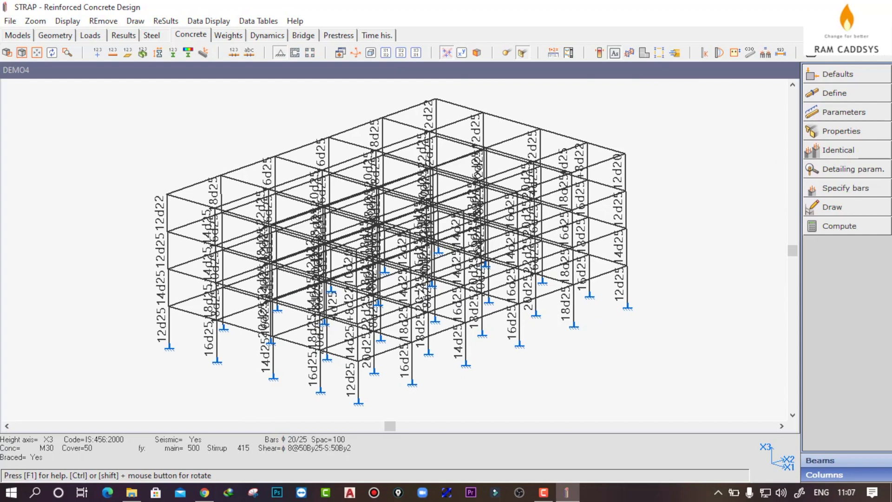
{"action": "left_click", "coordinate": [209, 22]}
{"action": "left_click", "coordinate": [198, 233]}
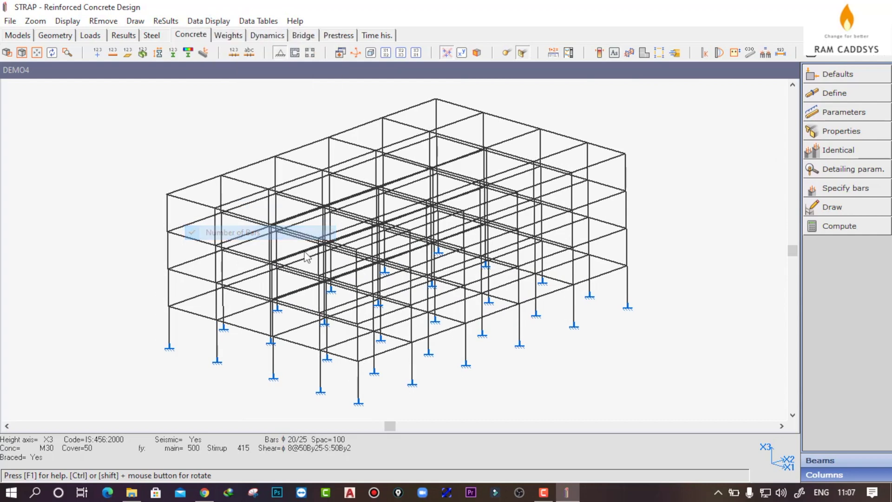
Step: Set reinforcement Drawing no. 1 to A4 size in portrait orientation and open it for editing
{"action": "left_click", "coordinate": [831, 209]}
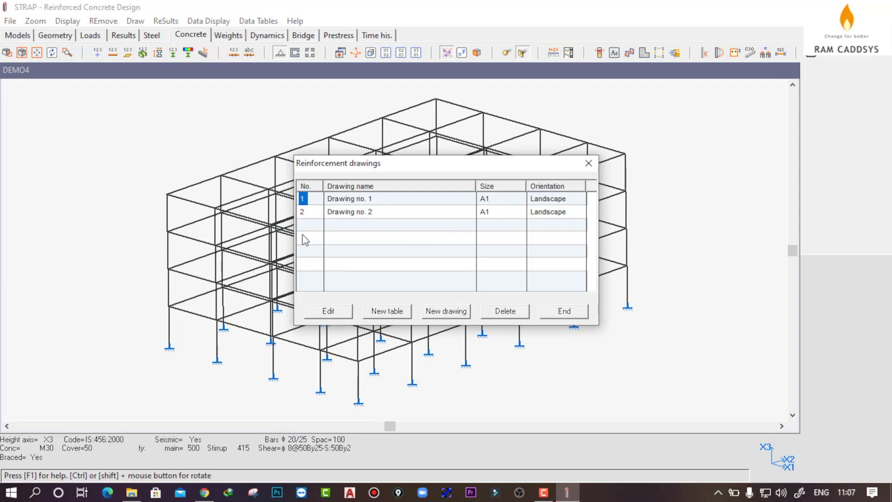
{"action": "left_click", "coordinate": [490, 201]}
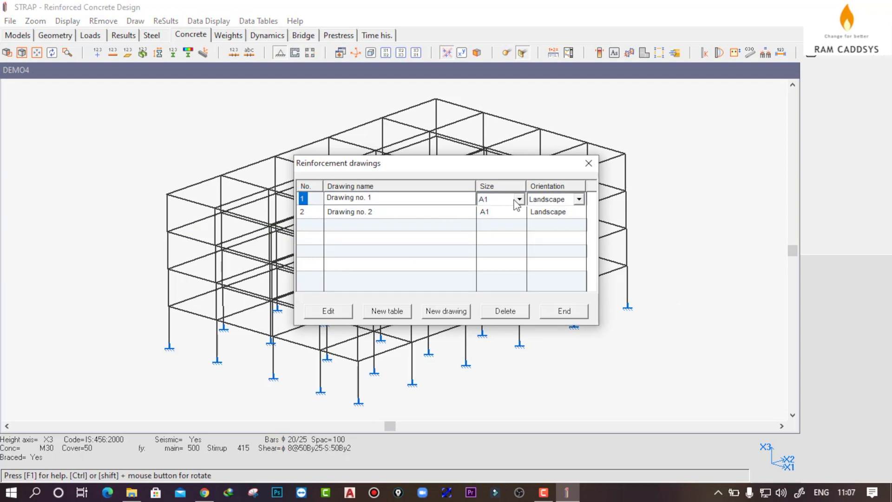
{"action": "left_click", "coordinate": [517, 199]}
{"action": "left_click", "coordinate": [507, 221]}
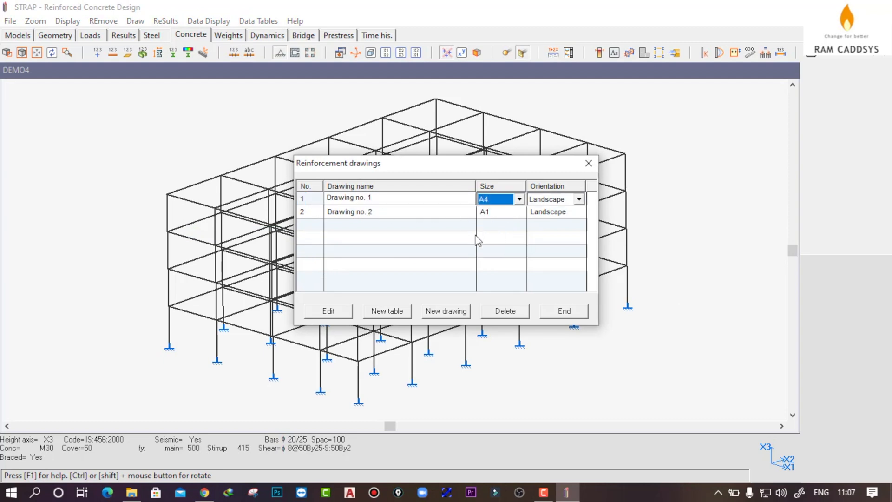
{"action": "left_click", "coordinate": [579, 199]}
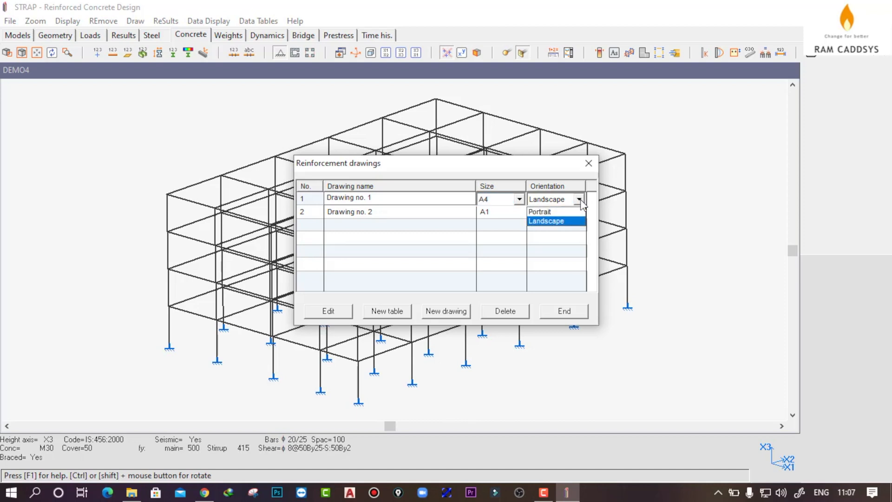
{"action": "left_click", "coordinate": [566, 214]}
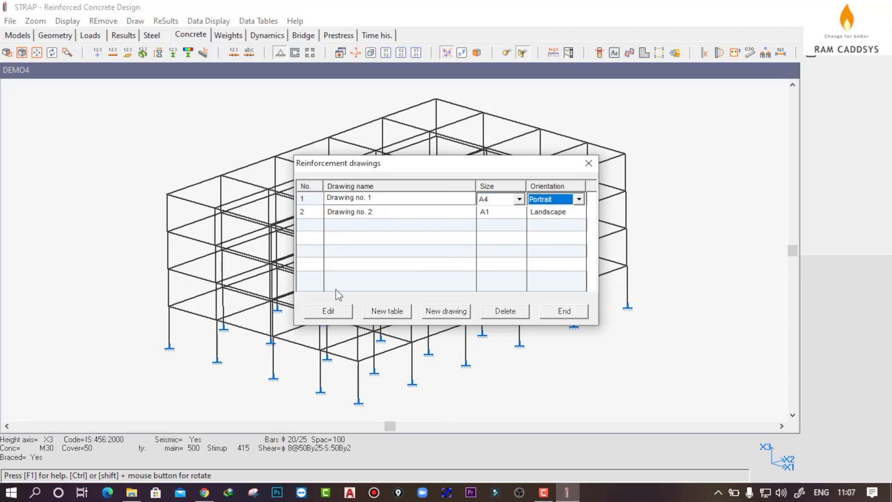
{"action": "left_click", "coordinate": [332, 313]}
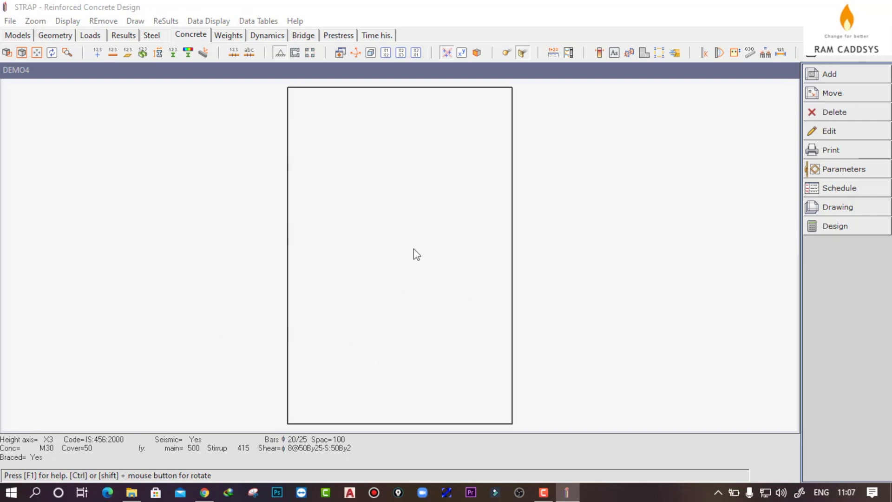
Step: Add an elevation of the entire frame-corner column to the sheet, showing its local x2 width at scale 1:100
{"action": "left_click", "coordinate": [835, 72]}
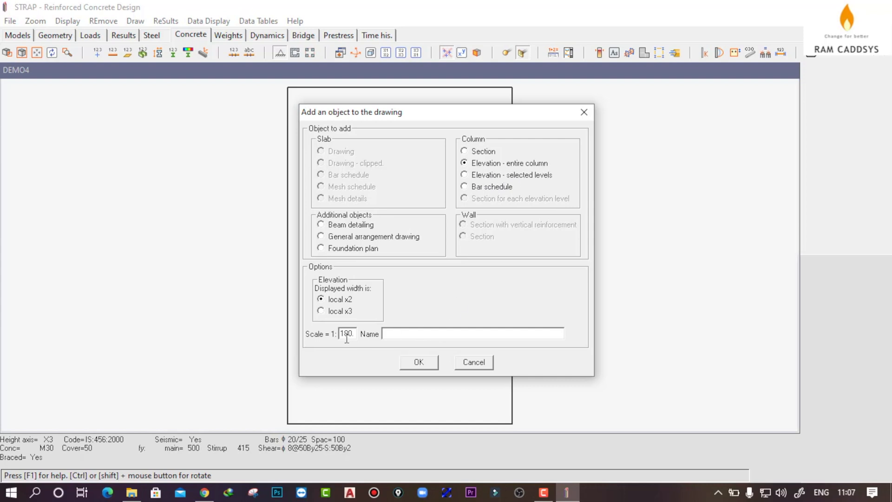
{"action": "left_click", "coordinate": [336, 299]}
{"action": "left_click", "coordinate": [419, 363]}
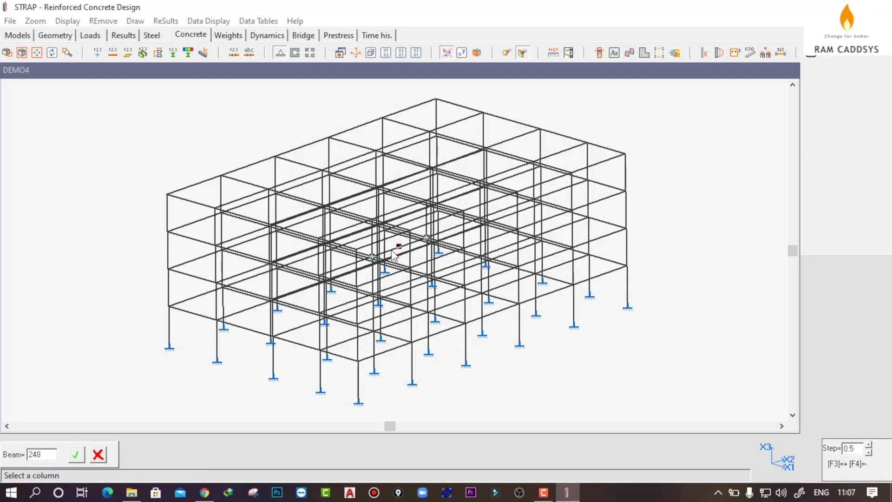
{"action": "left_click", "coordinate": [171, 327]}
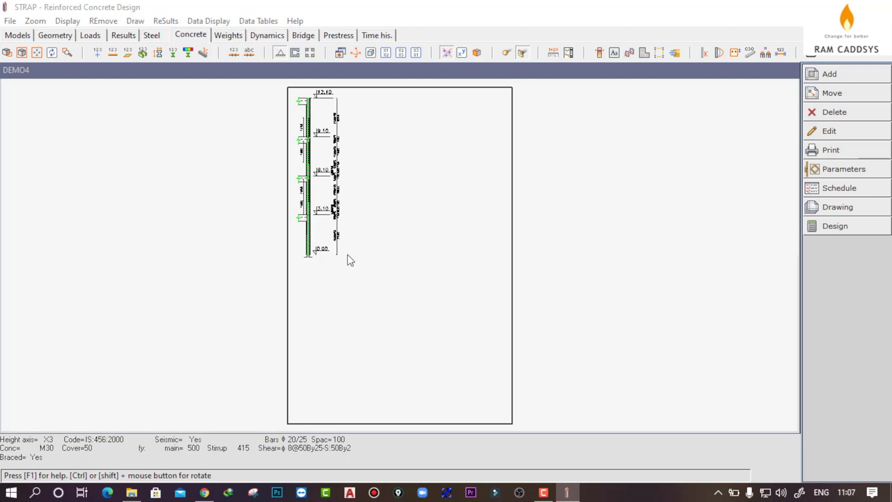
Step: Add a section for each elevation level at the right side of the column elevation, at scale 1:100
{"action": "left_click", "coordinate": [828, 76]}
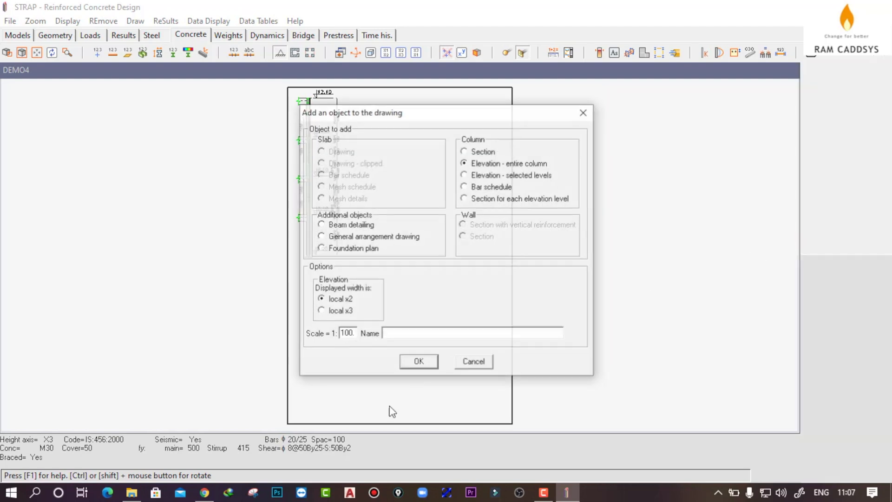
{"action": "left_click", "coordinate": [470, 198]}
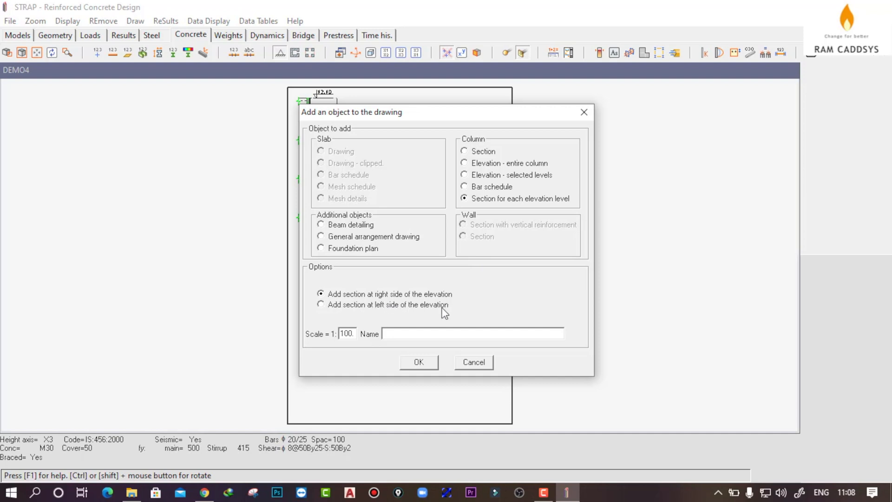
{"action": "left_click", "coordinate": [420, 363]}
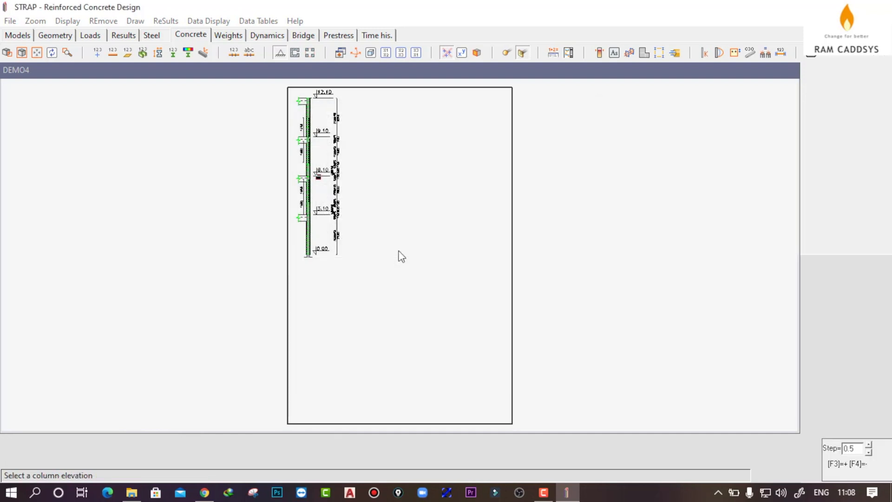
{"action": "left_click", "coordinate": [321, 183]}
{"action": "left_click", "coordinate": [365, 225]}
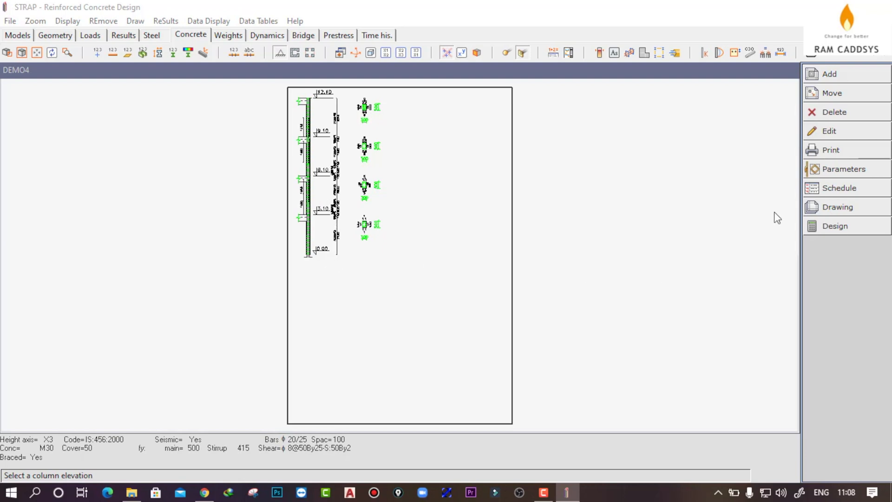
Step: Set the column elevation's scale to 1:50, keeping the local x2 side and all bars drawn
{"action": "left_click", "coordinate": [824, 136]}
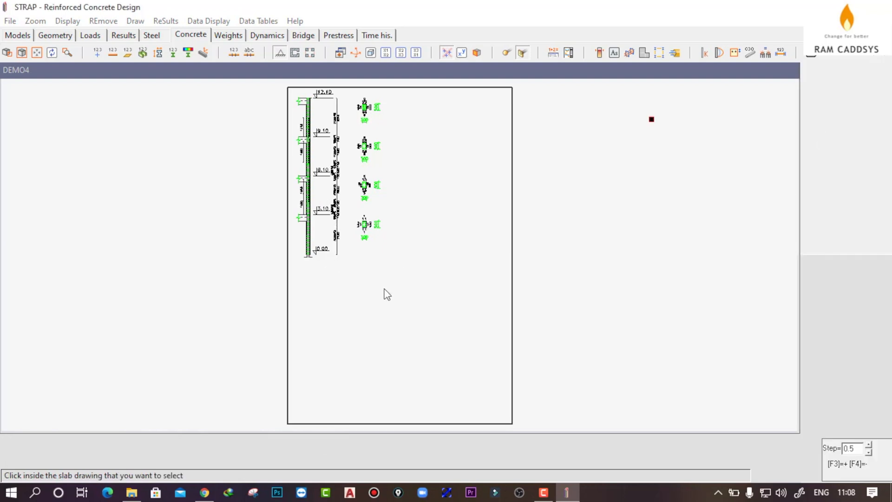
{"action": "left_click", "coordinate": [318, 184]}
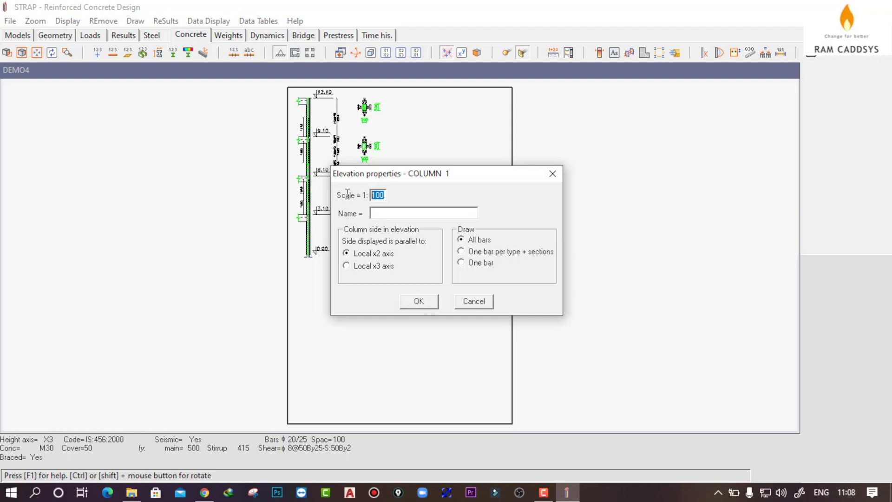
{"action": "type", "text": "50"}
{"action": "left_click", "coordinate": [421, 302]}
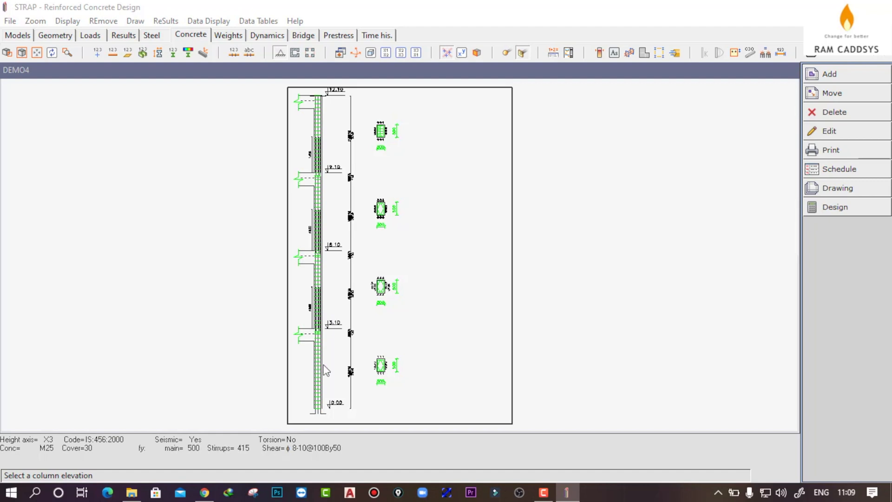
Step: Add a column bar schedule with 1.5 mm text beside the sections, including only bars at levels in the drawing
{"action": "left_click", "coordinate": [832, 74]}
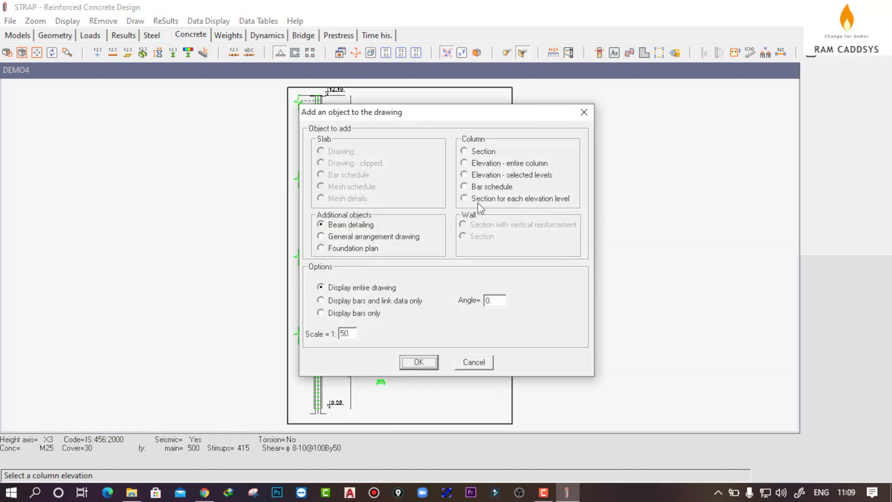
{"action": "left_click", "coordinate": [475, 186]}
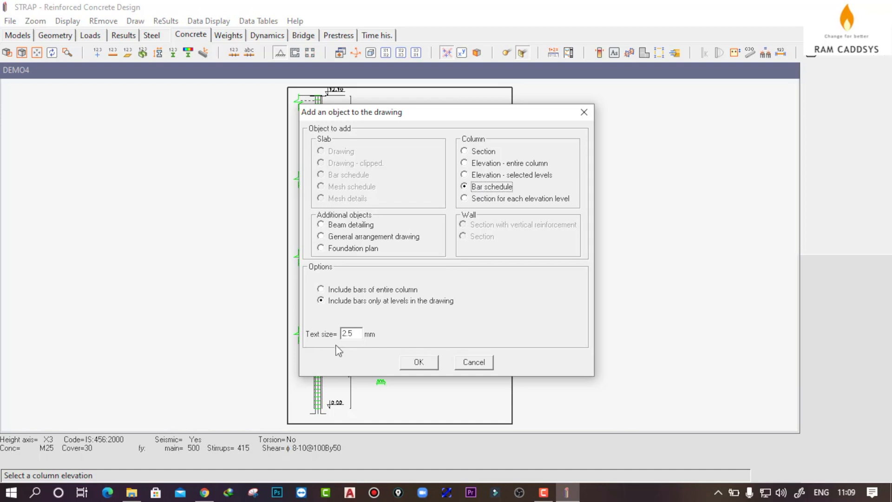
{"action": "left_click", "coordinate": [352, 333]}
{"action": "double_click", "coordinate": [352, 334]}
{"action": "type", "text": "1.5"}
{"action": "left_click", "coordinate": [419, 363]}
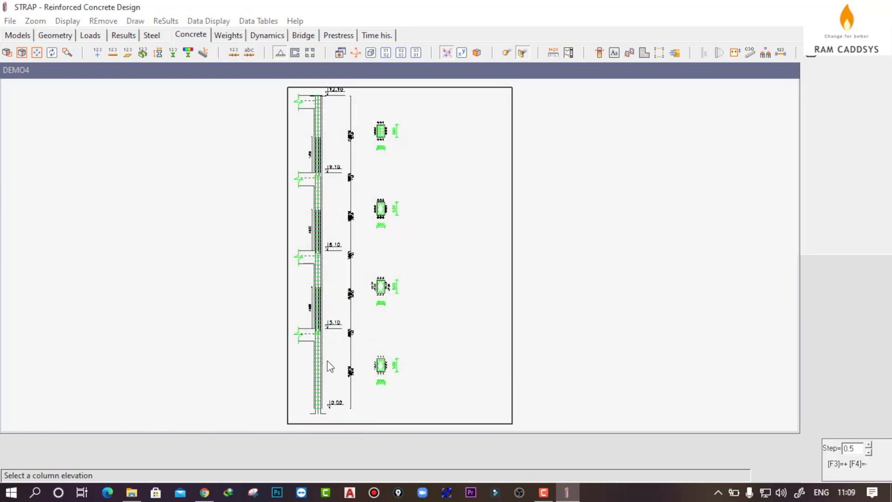
{"action": "left_click", "coordinate": [409, 238]}
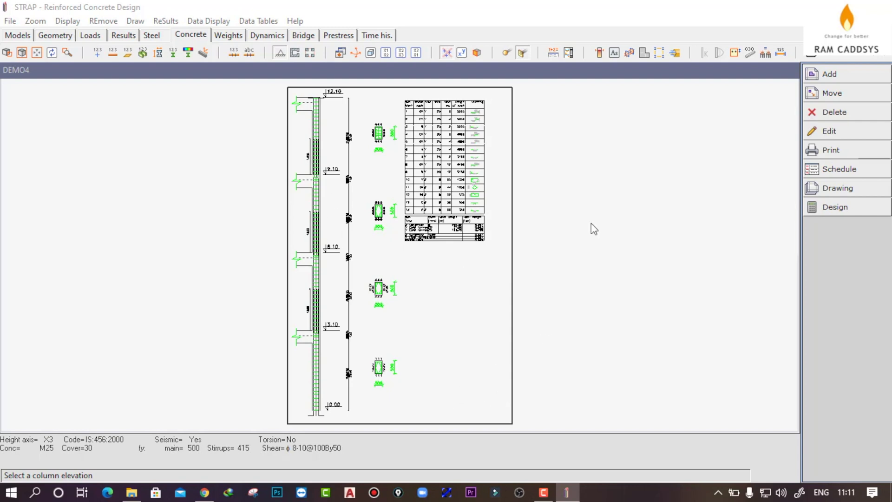
Step: Move the bar schedule down to the lower right corner of the drawing sheet
{"action": "left_click", "coordinate": [846, 112]}
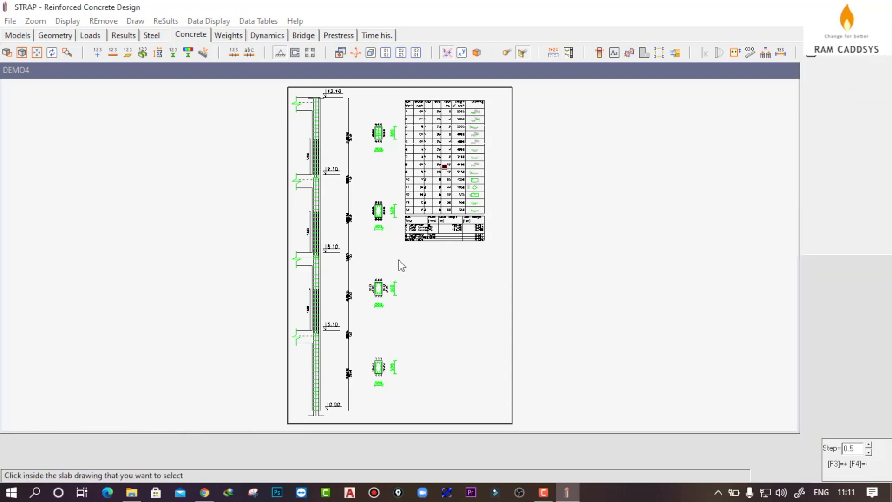
{"action": "left_click", "coordinate": [445, 164]}
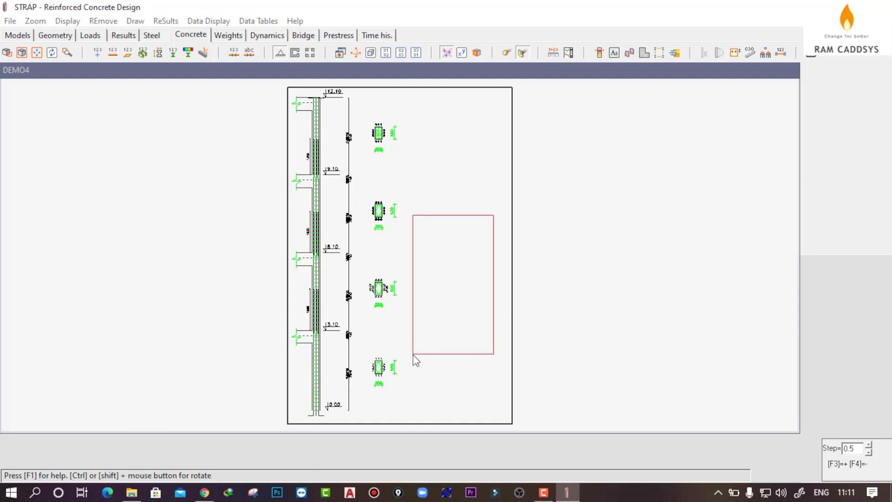
{"action": "left_click", "coordinate": [412, 408]}
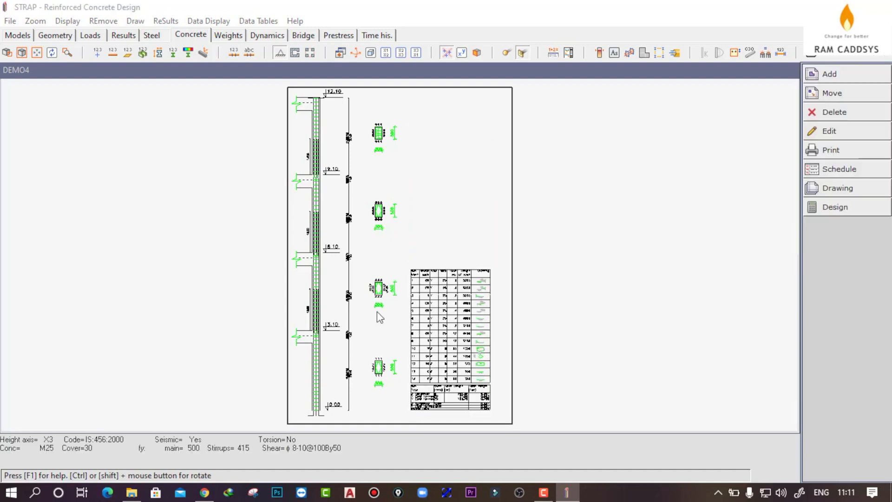